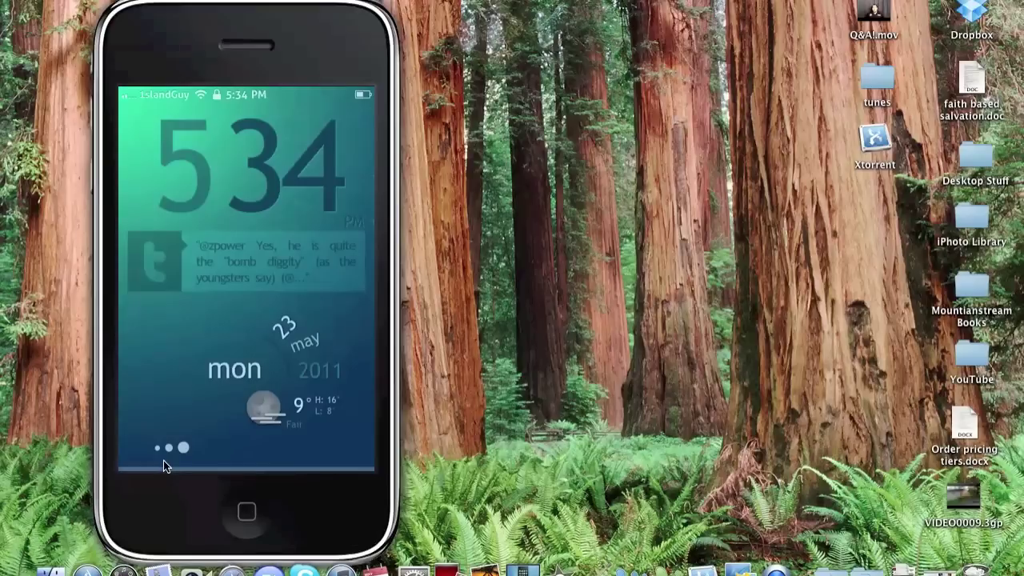
# Step: Slide the lock-screen slider to the right to unlock the iPhone
pyautogui.moveTo(327, 468); pyautogui.dragTo(379, 468)
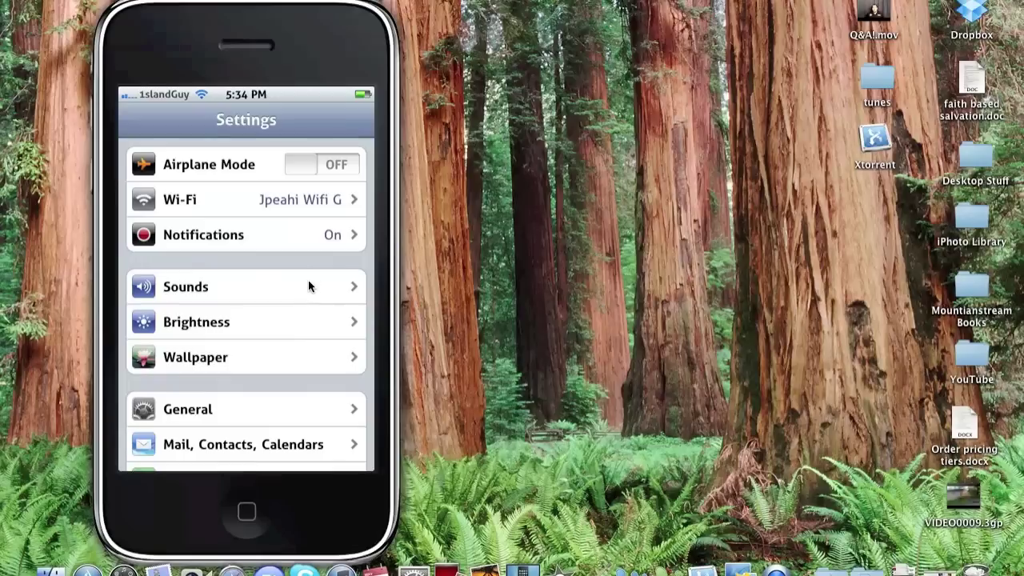
# Step: Scroll the Settings list down past Store to the tweaks section containing AutoResponder
pyautogui.scroll(-5, 308, 280)
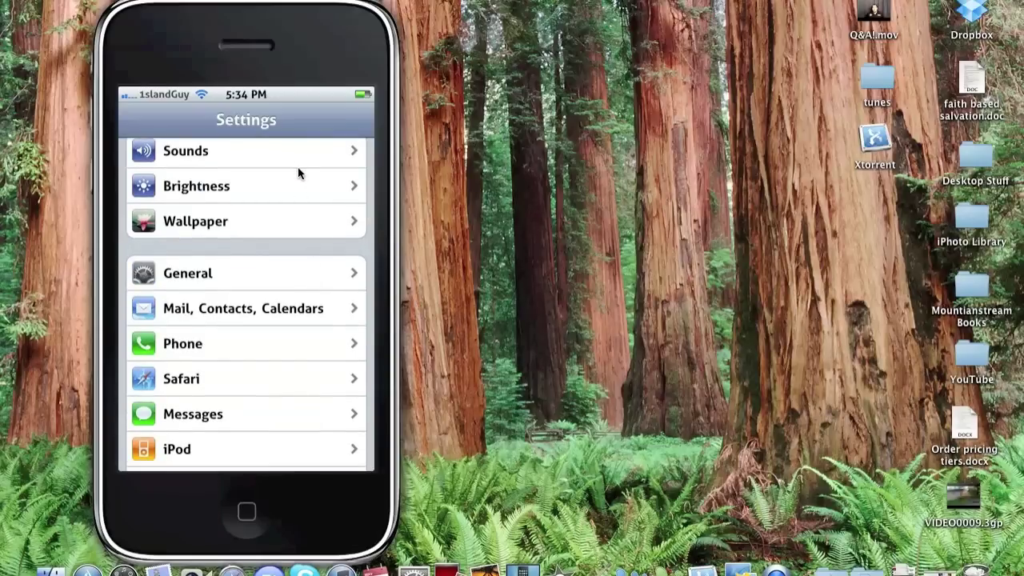
pyautogui.scroll(-5, 300, 219)
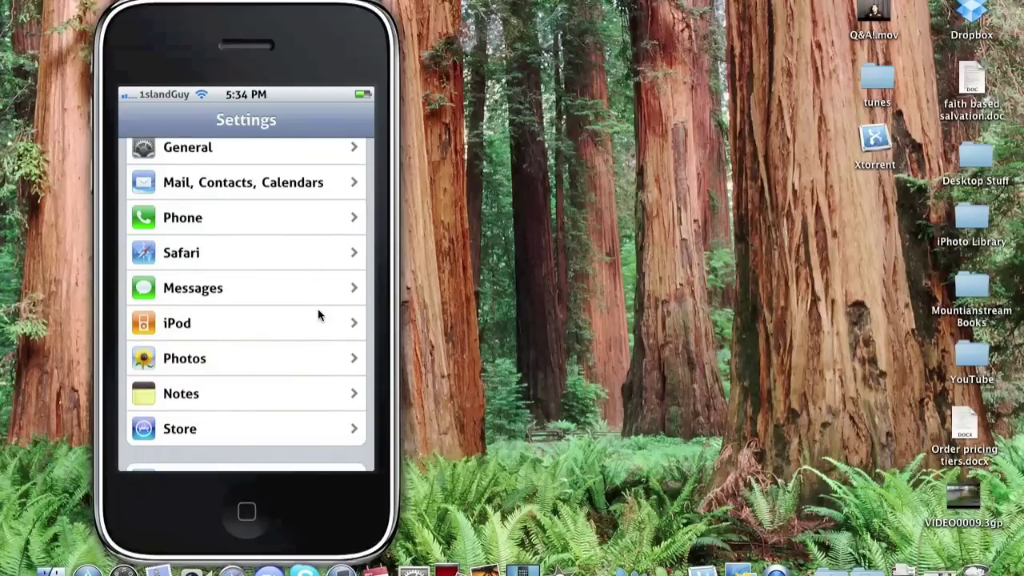
pyautogui.scroll(-4, 319, 344)
pyautogui.scroll(-4, 307, 248)
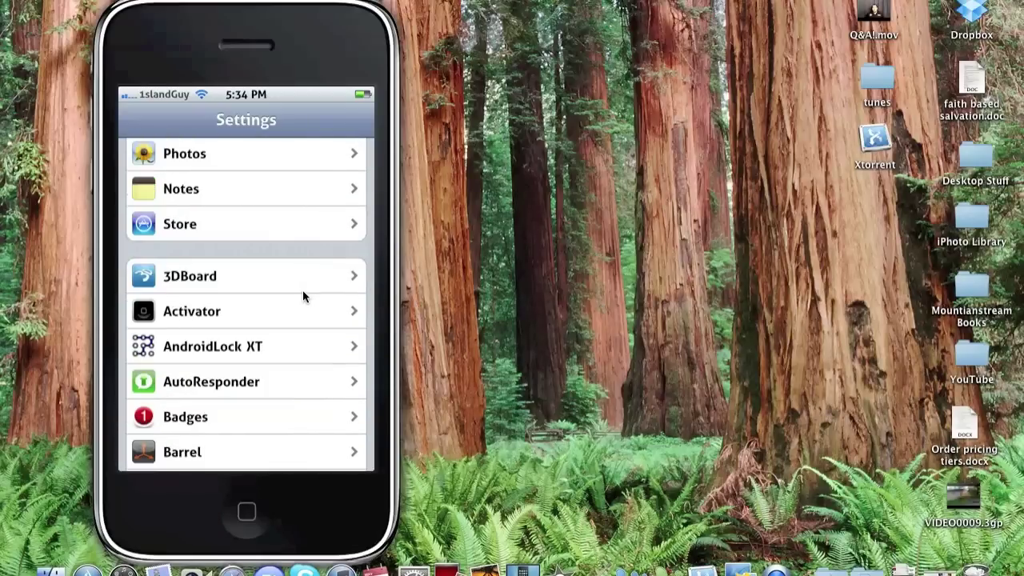
pyautogui.scroll(-4, 291, 328)
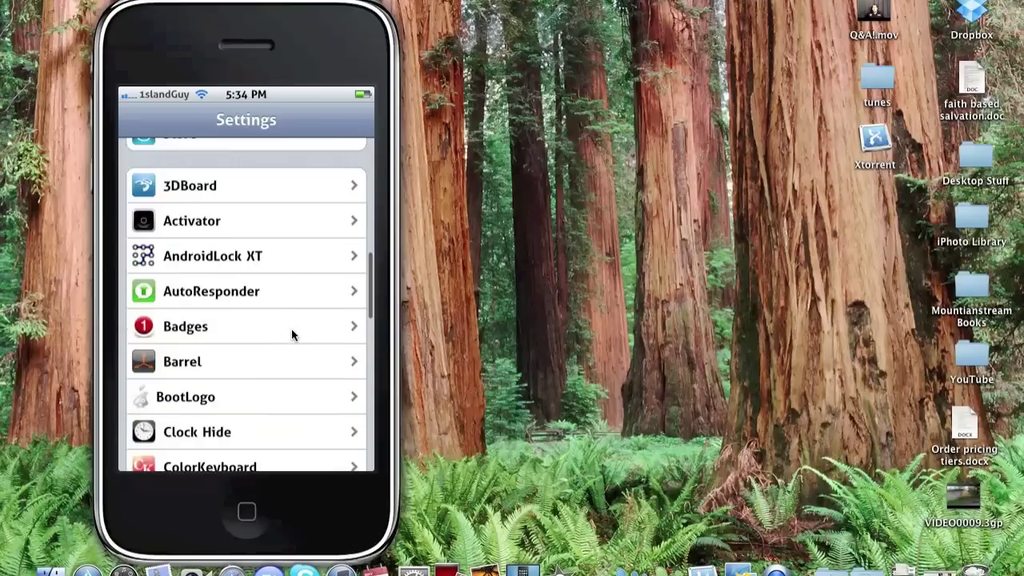
pyautogui.moveTo(287, 336); pyautogui.dragTo(291, 277)
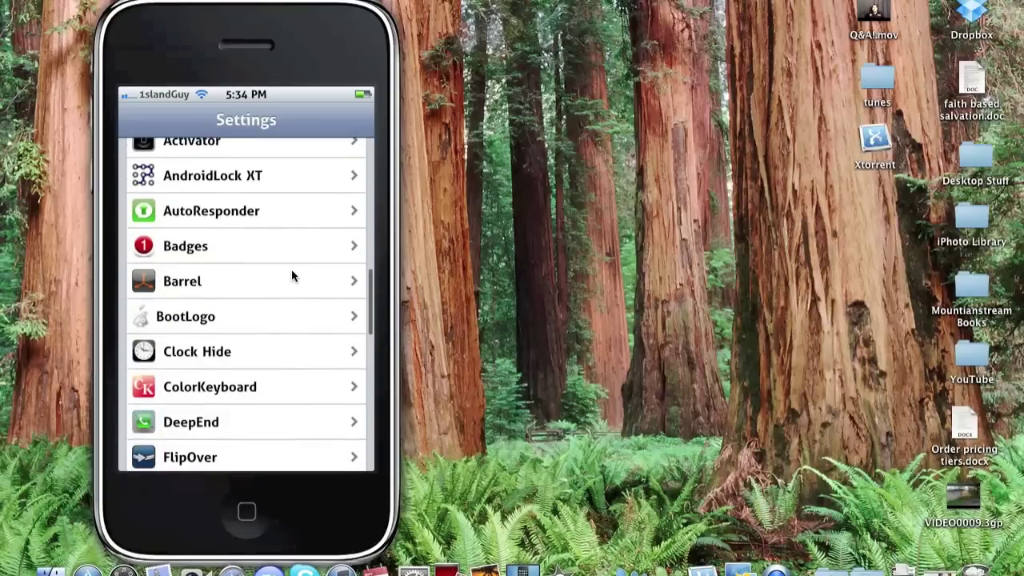
# Step: In AutoResponder, toggle Enabled on and off, then pick Custom Message instead of Sleeping
pyautogui.click(218, 224)
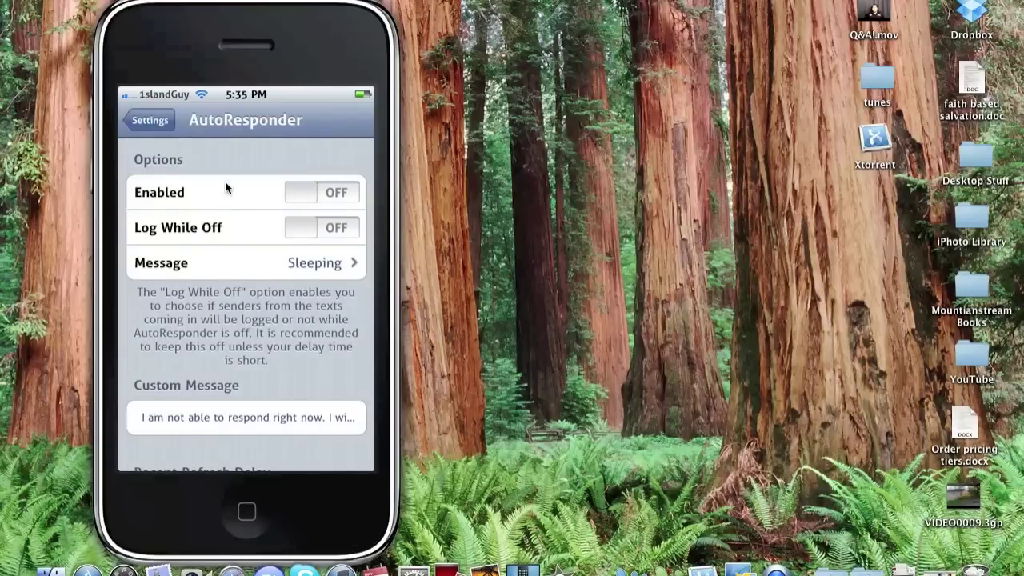
pyautogui.click(325, 194)
pyautogui.click(324, 194)
pyautogui.click(303, 266)
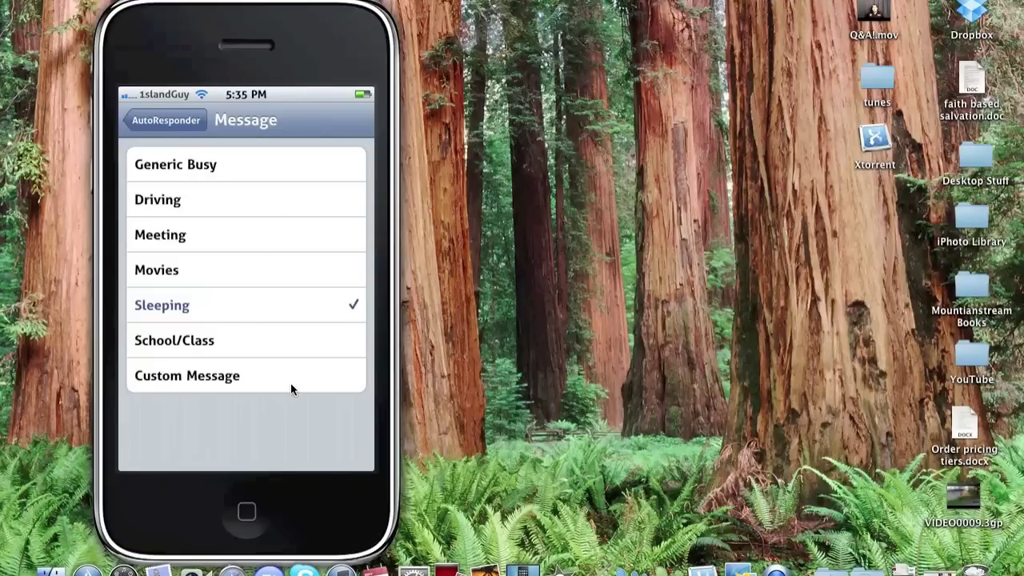
pyautogui.click(238, 377)
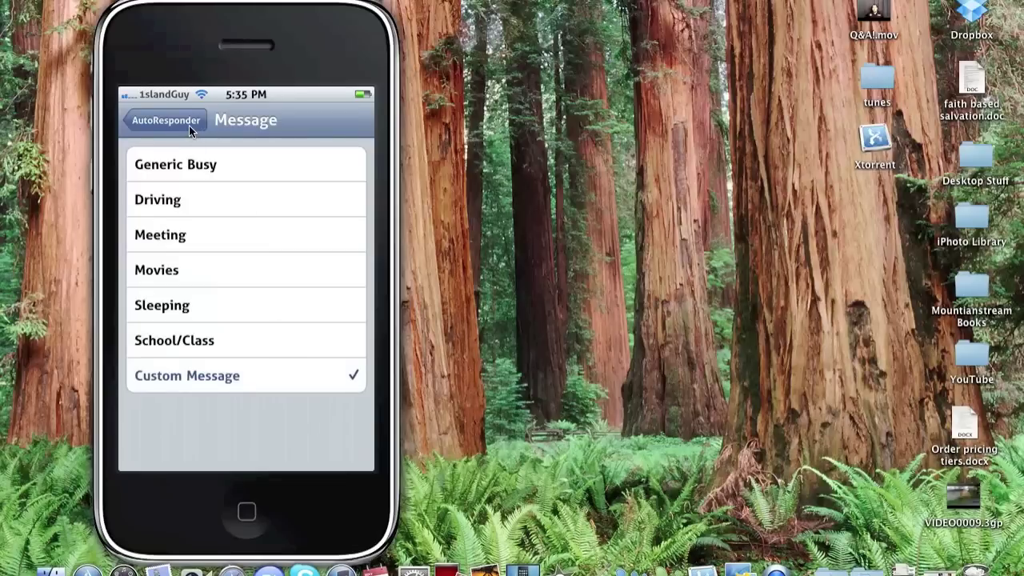
# Step: Erase the old Custom Message text and enter 'I'm making a video.' as the reply
pyautogui.click(167, 120)
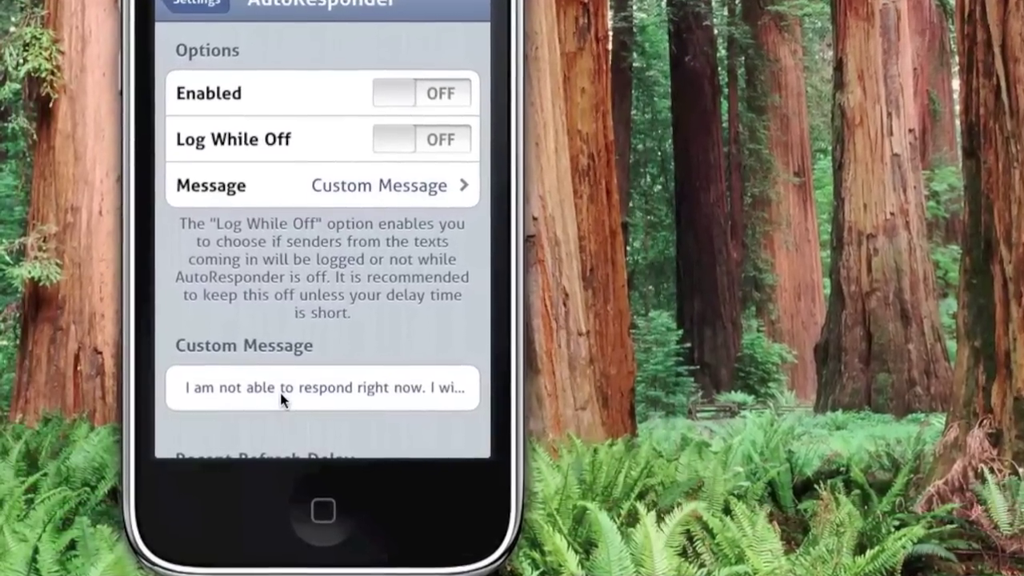
pyautogui.click(279, 390)
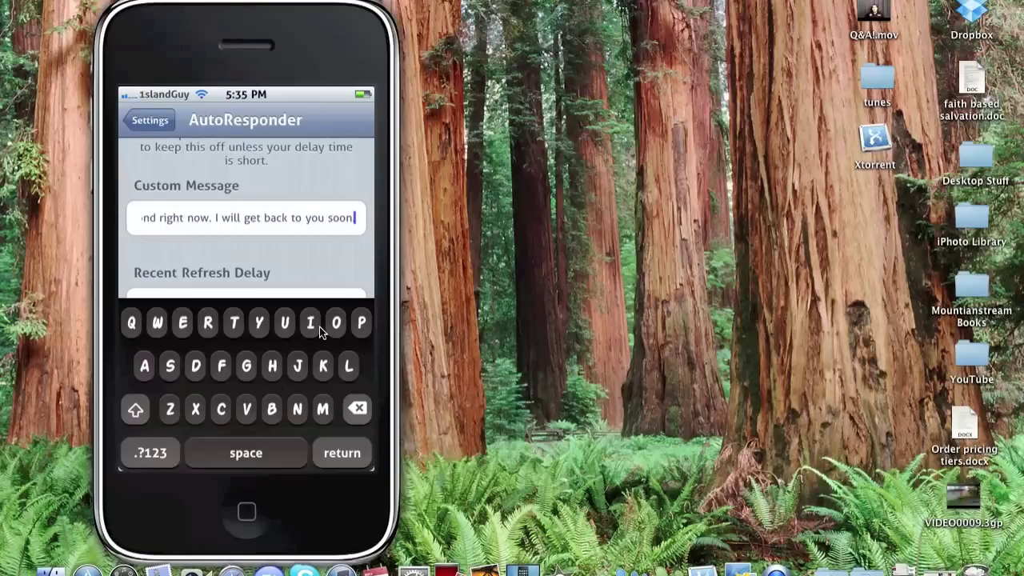
pyautogui.press('BackSpace')
pyautogui.press('BackSpace')
pyautogui.press('BackSpace')
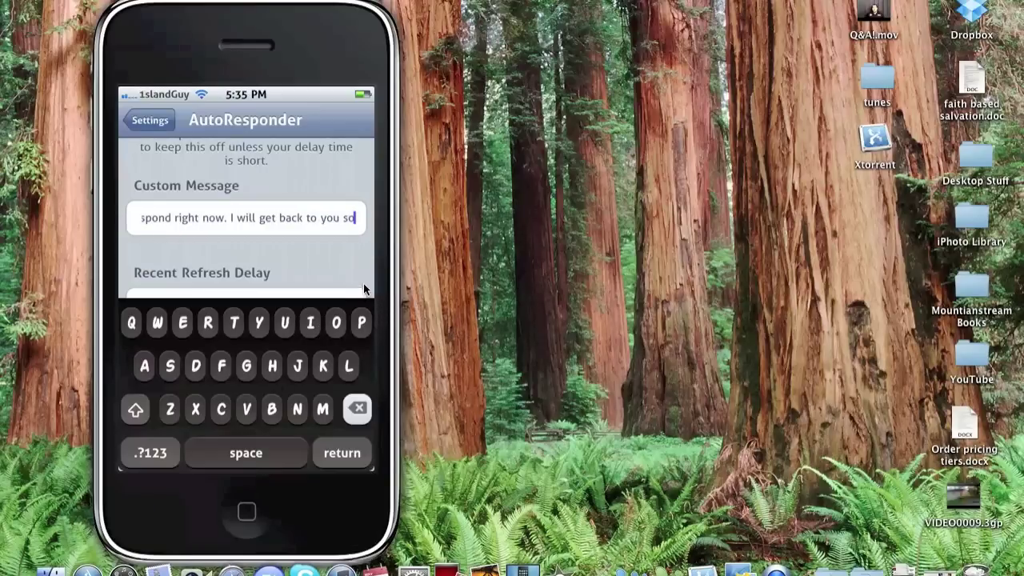
pyautogui.press('BackSpace')
pyautogui.press('BackSpace')
pyautogui.press('BackSpace')
pyautogui.press('BackSpace')
pyautogui.press('BackSpace')
pyautogui.press('BackSpace')
pyautogui.press('BackSpace')
pyautogui.press('BackSpace')
pyautogui.press('BackSpace')
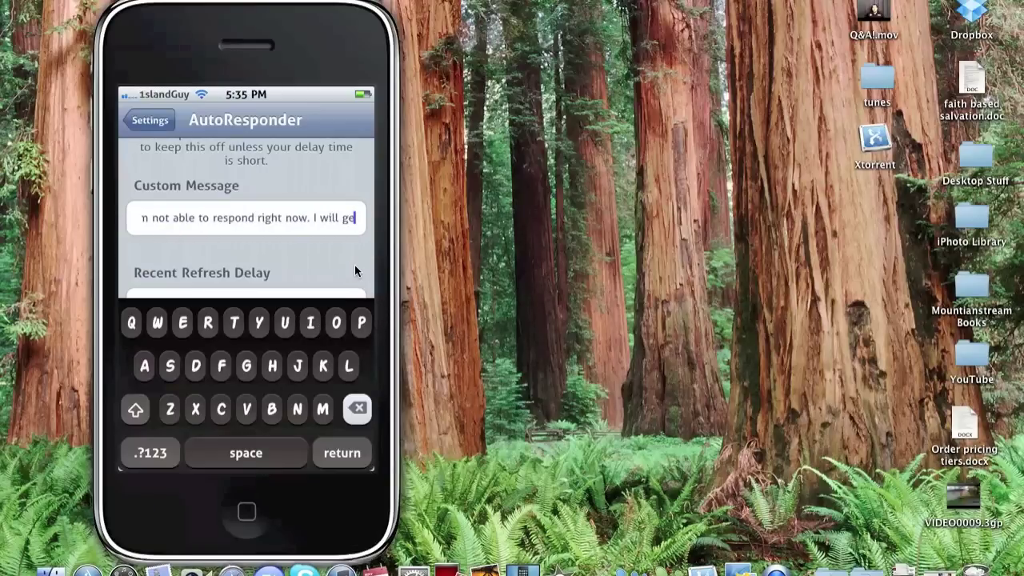
pyautogui.press('BackSpace')
pyautogui.press('BackSpace')
pyautogui.press('BackSpace')
pyautogui.press('BackSpace')
pyautogui.press('BackSpace')
pyautogui.press('BackSpace')
pyautogui.press('BackSpace')
pyautogui.press('BackSpace')
pyautogui.press('BackSpace')
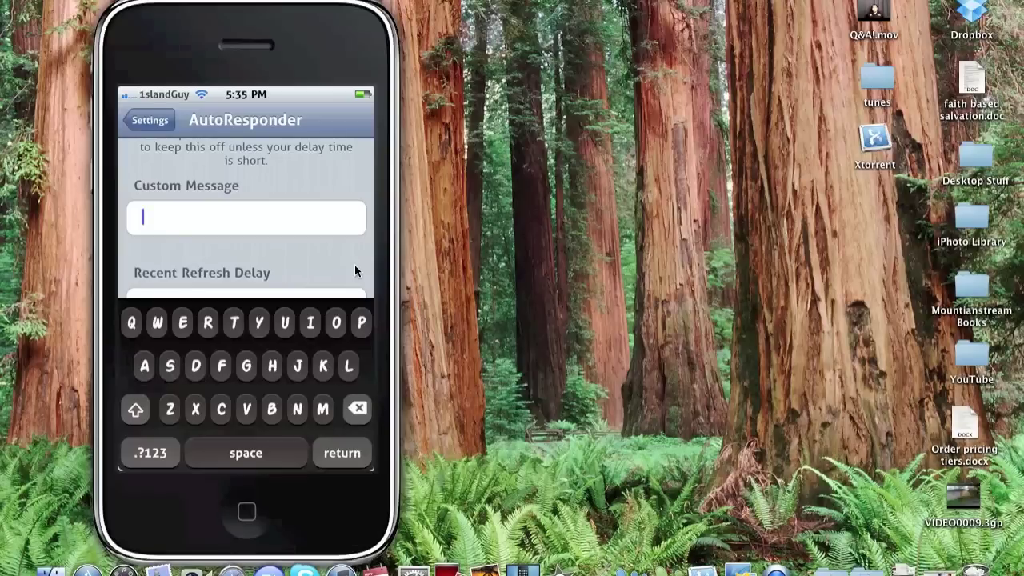
pyautogui.write('M')
pyautogui.write('m ')
pyautogui.write('m')
pyautogui.write('aki')
pyautogui.write('ng ')
pyautogui.write('a')
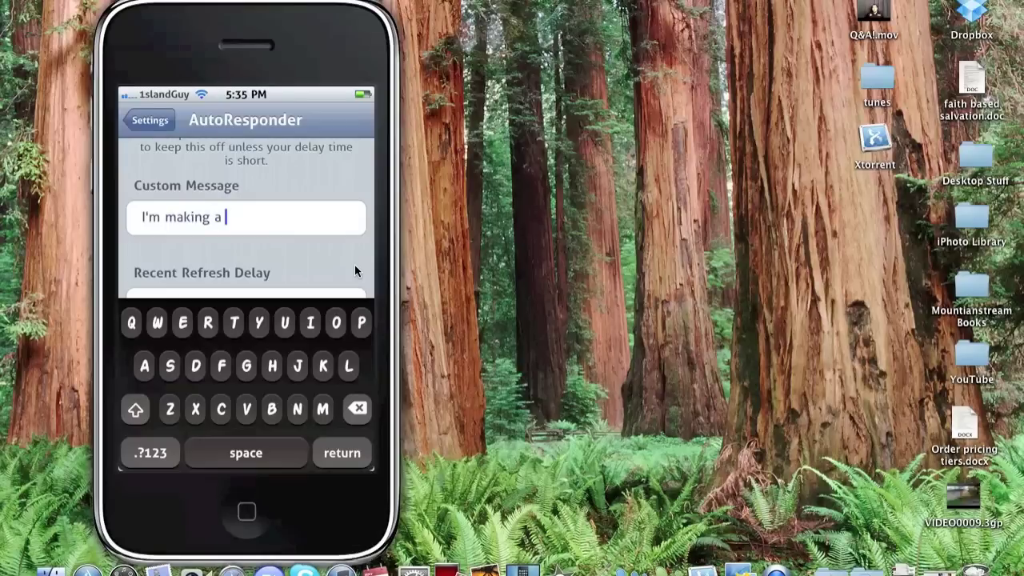
pyautogui.write(' vide')
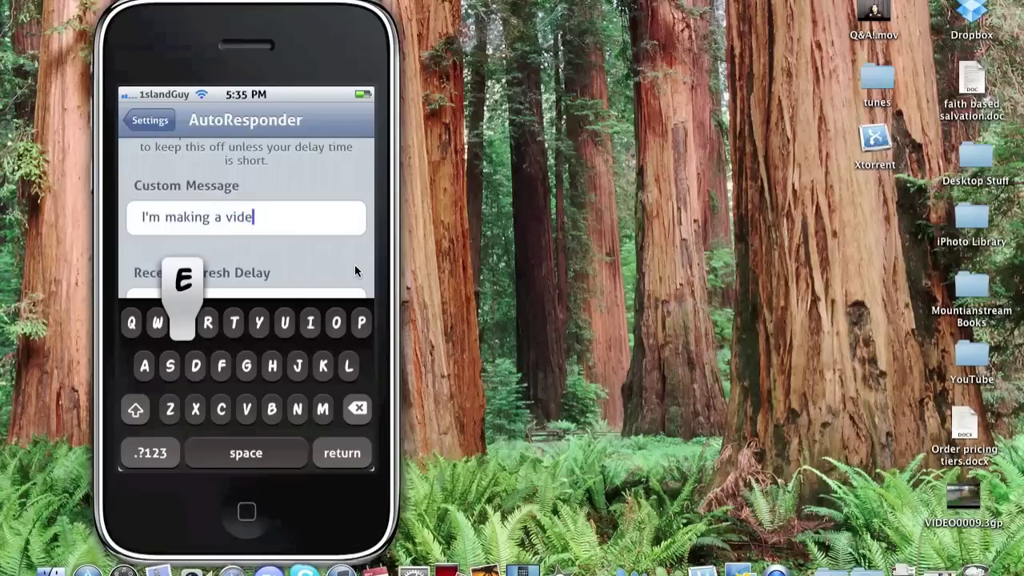
pyautogui.write('o')
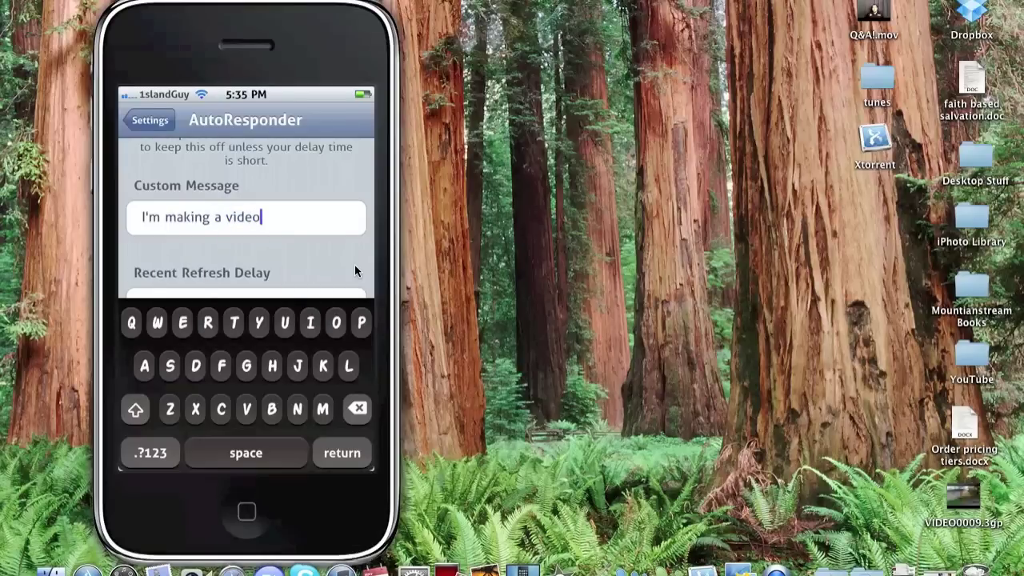
pyautogui.write('.')
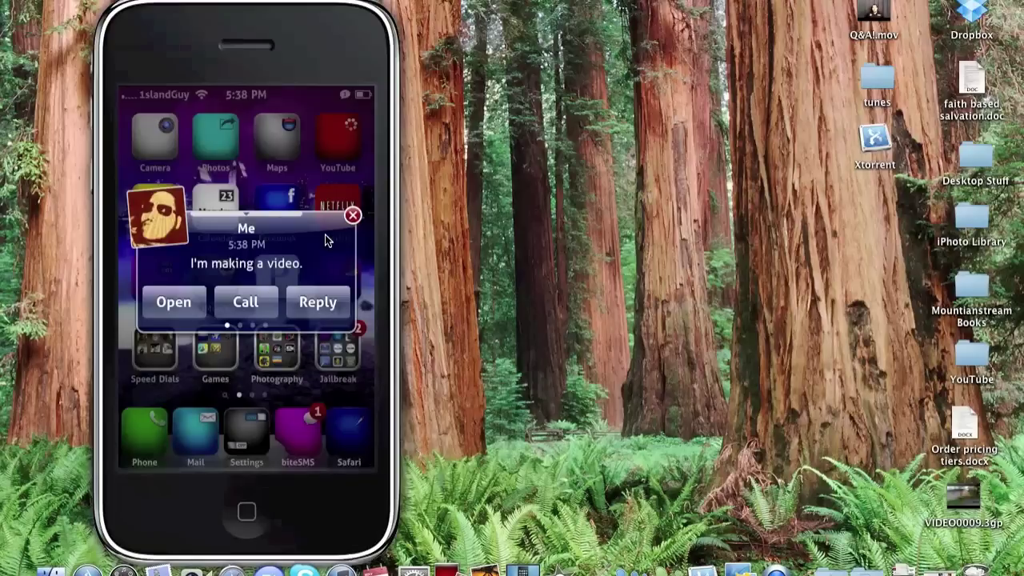
# Step: Expand the biteSMS popup to view the auto-reply conversation, then close it
pyautogui.click(325, 239)
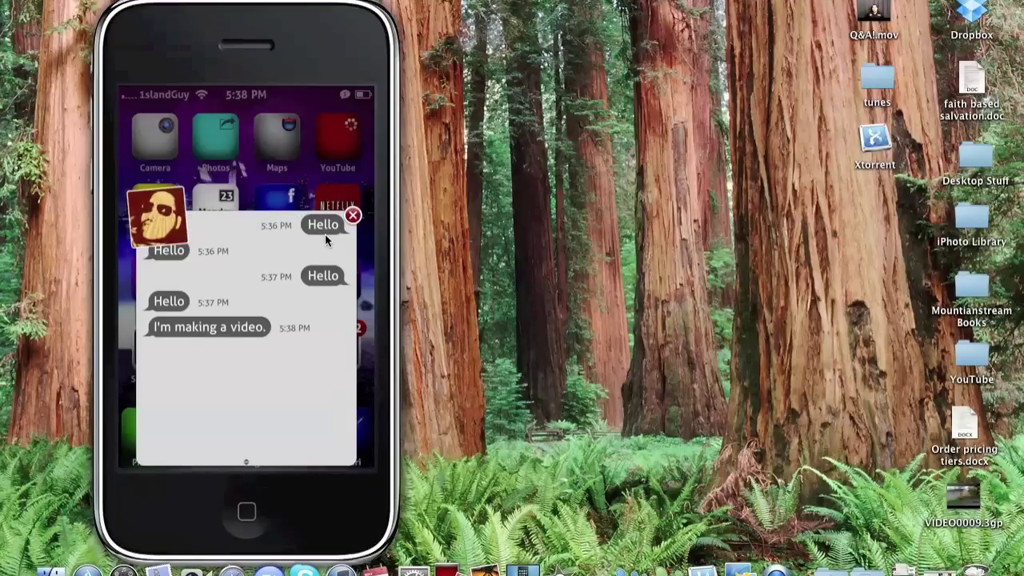
pyautogui.click(351, 215)
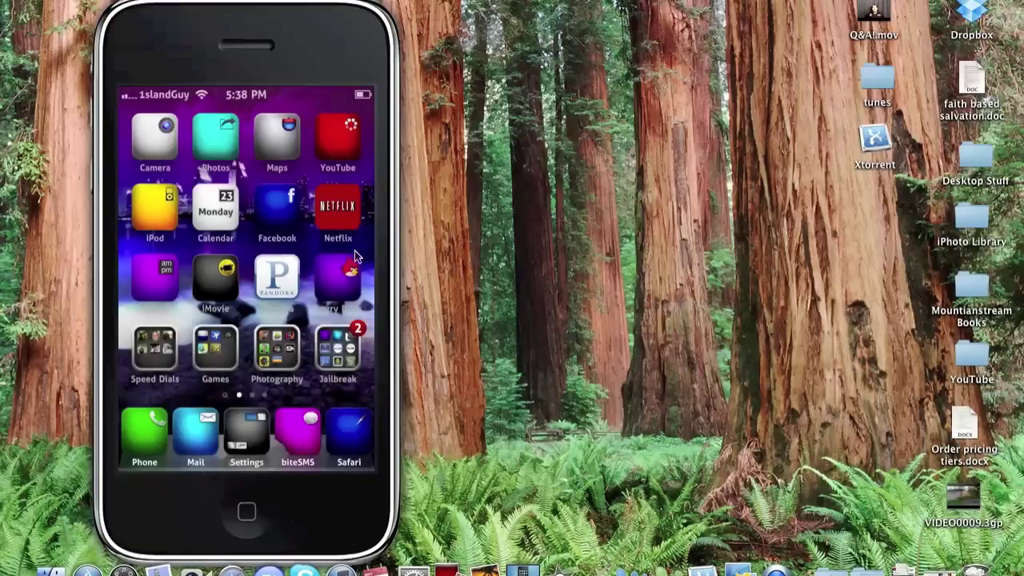